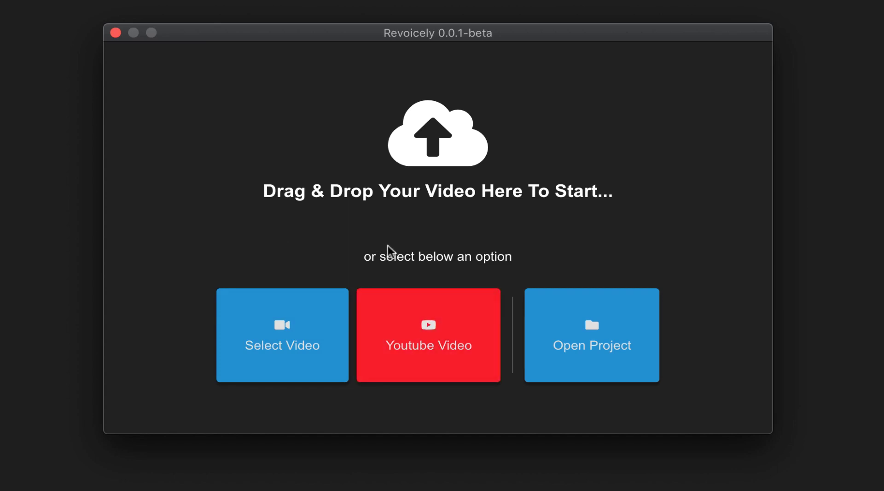
Paste the Talking Parrot YouTube link, download the video at 720p, and start a new project
{"action": "left_click", "coordinate": [409, 330]}
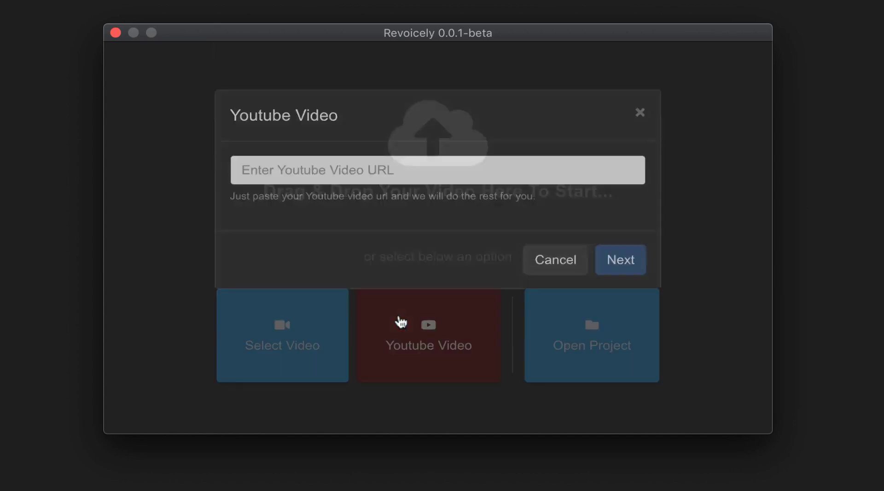
{"action": "right_click", "coordinate": [357, 217]}
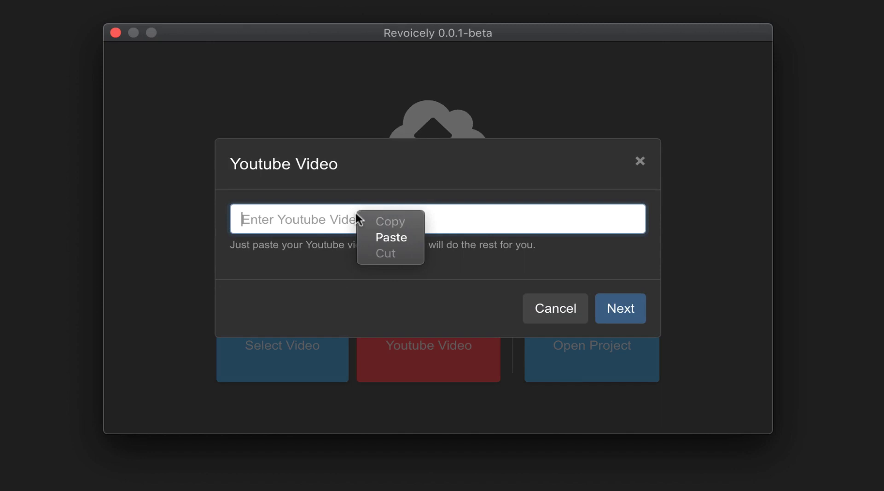
{"action": "left_click", "coordinate": [381, 235]}
{"action": "left_click", "coordinate": [603, 302]}
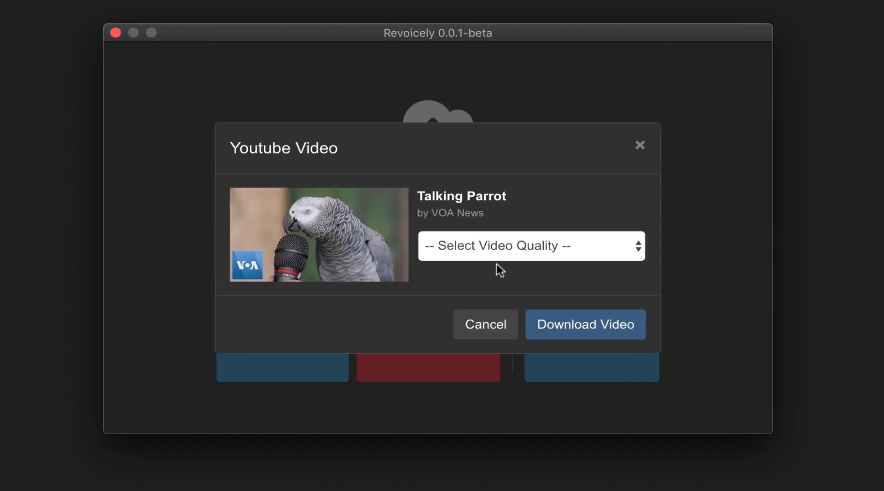
{"action": "left_click", "coordinate": [490, 245]}
{"action": "left_click", "coordinate": [477, 263]}
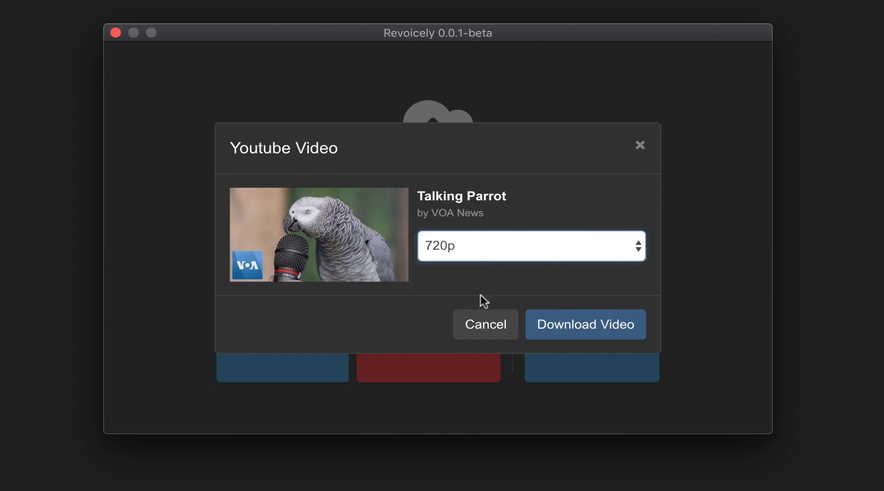
{"action": "left_click", "coordinate": [573, 318]}
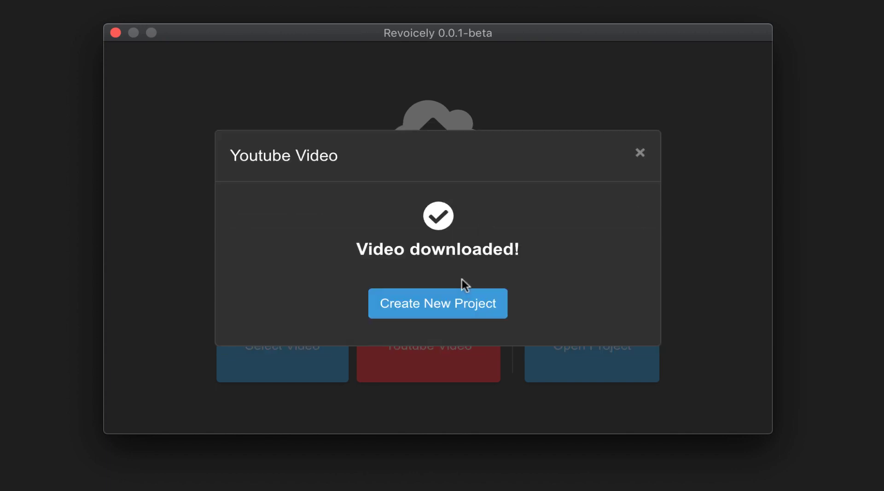
{"action": "left_click", "coordinate": [460, 307]}
Name the project talking-parrot, keep English (United States), and create it
{"action": "triple_click", "coordinate": [235, 134]}
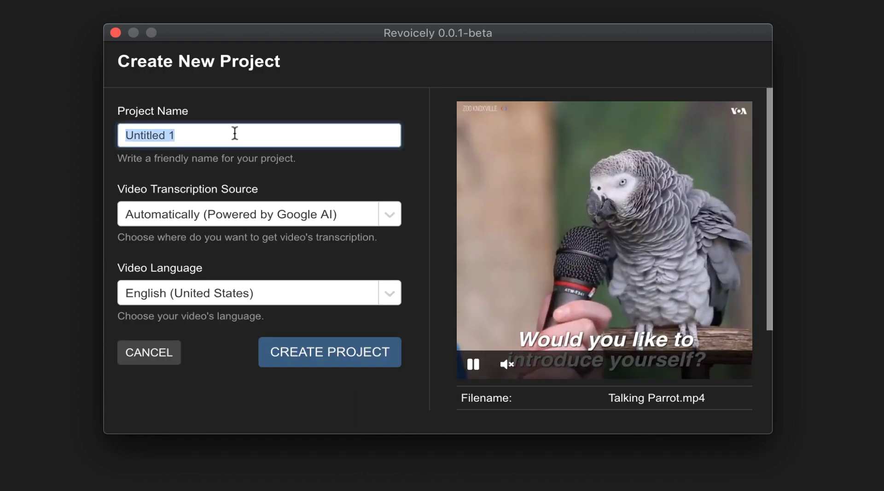
{"action": "type", "text": "ta"}
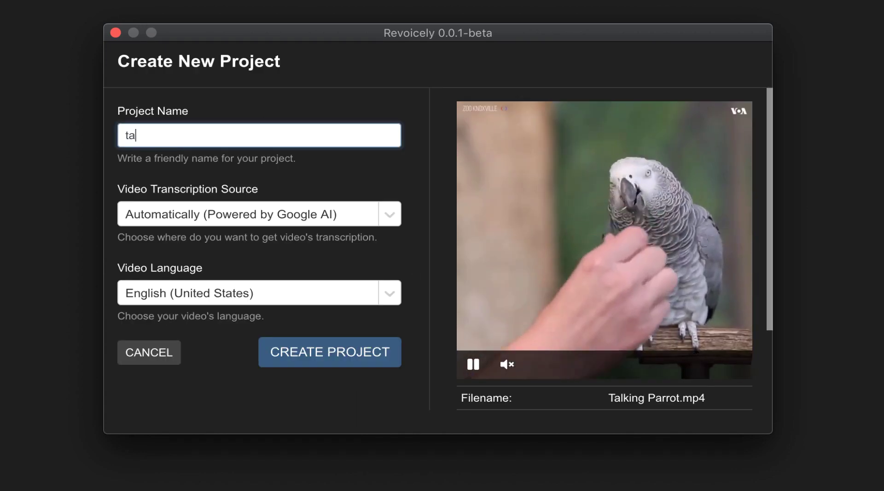
{"action": "type", "text": "lking-pa"}
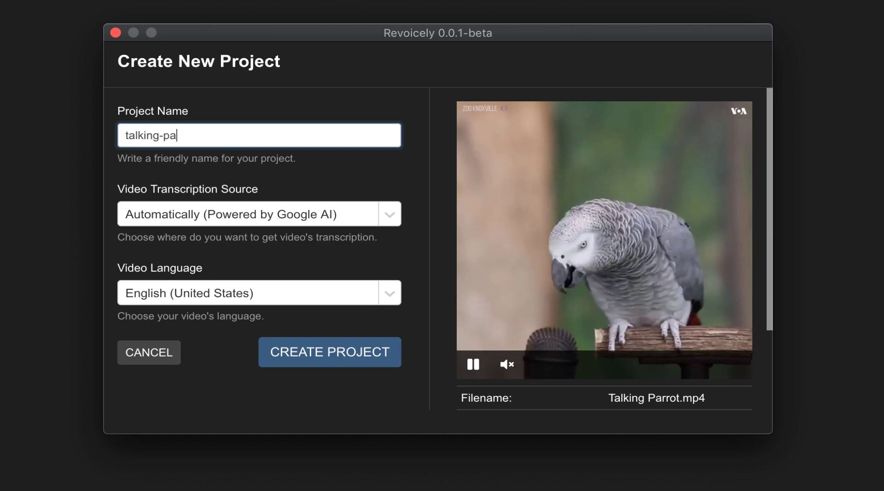
{"action": "type", "text": "rrot"}
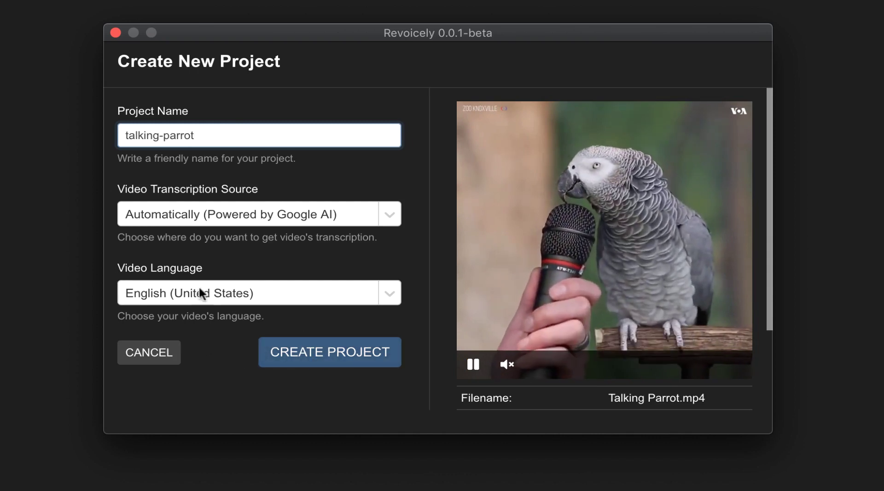
{"action": "left_click", "coordinate": [307, 354]}
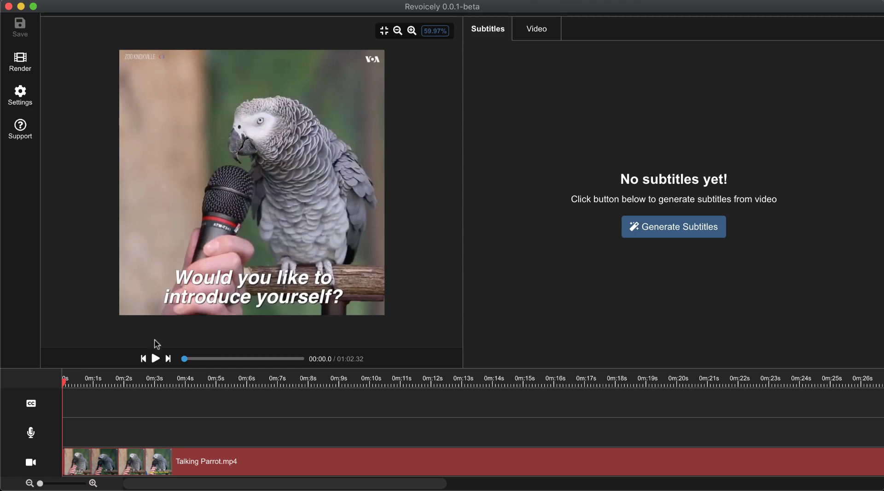
Preview the video, transcribe its speech into English subtitles, and select the animal sounds clip
{"action": "left_click", "coordinate": [156, 359]}
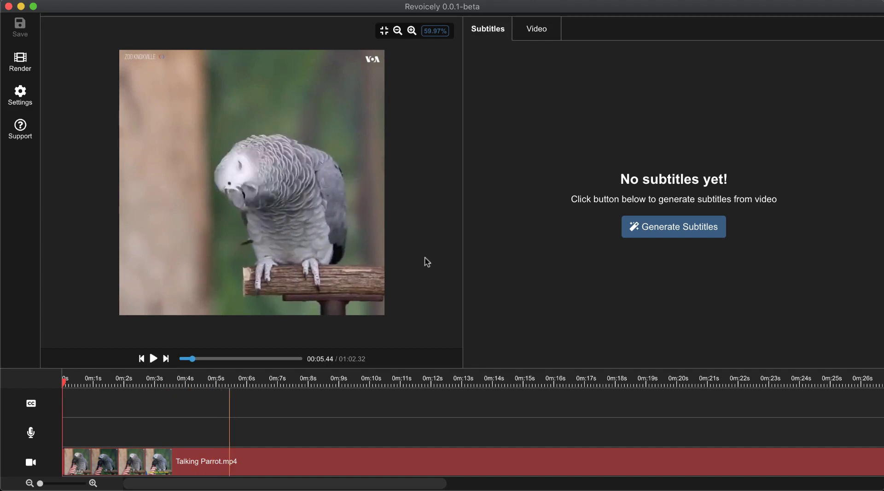
{"action": "left_click", "coordinate": [673, 233]}
{"action": "left_click", "coordinate": [576, 298]}
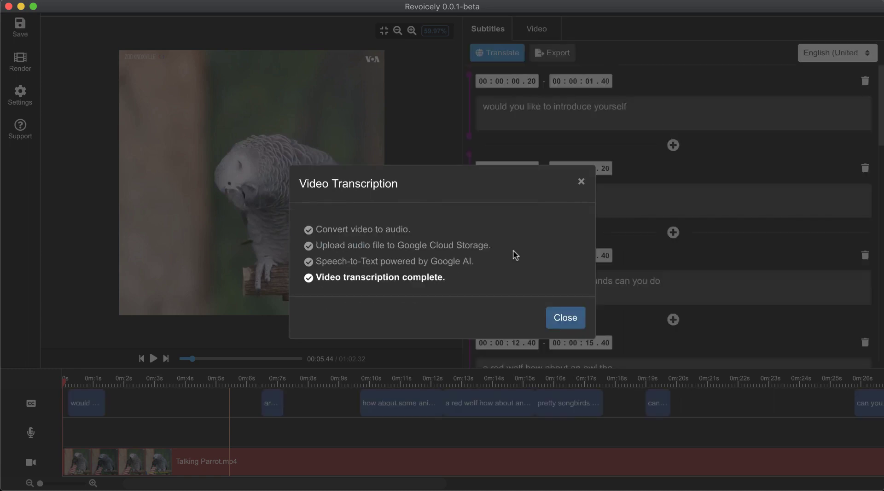
{"action": "left_click", "coordinate": [566, 324]}
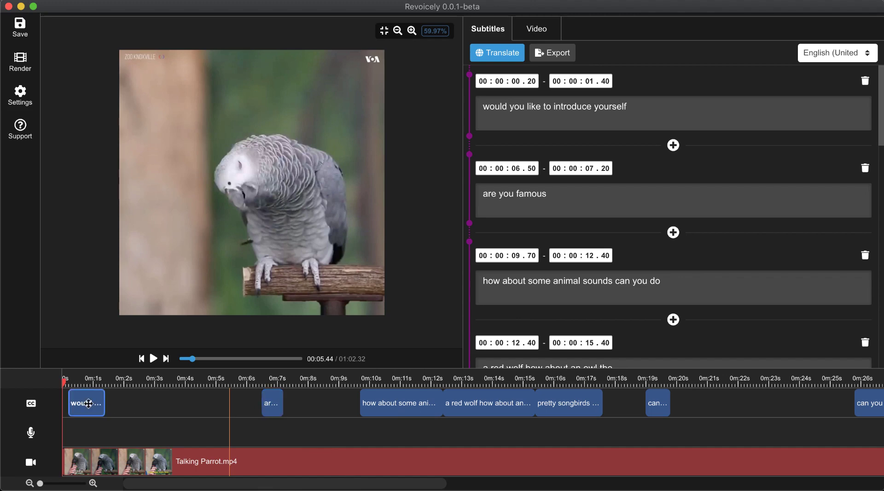
{"action": "left_click", "coordinate": [388, 408]}
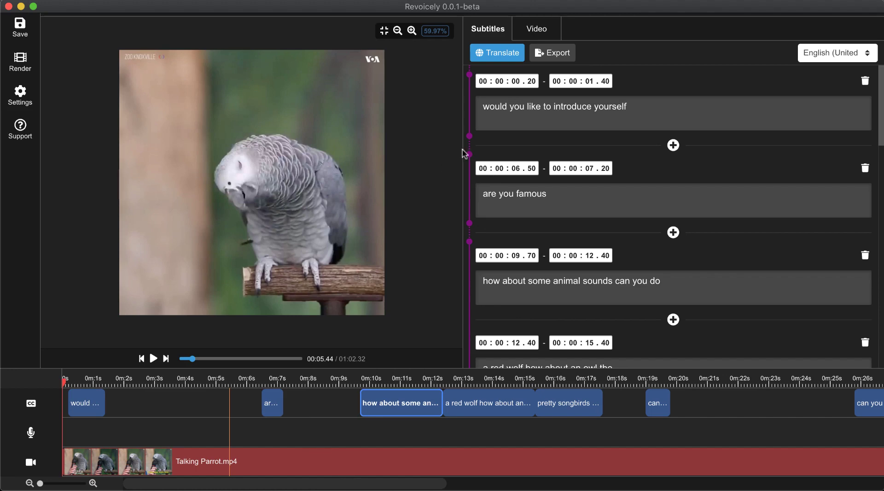
Translate all subtitles from English into French
{"action": "left_click", "coordinate": [494, 54]}
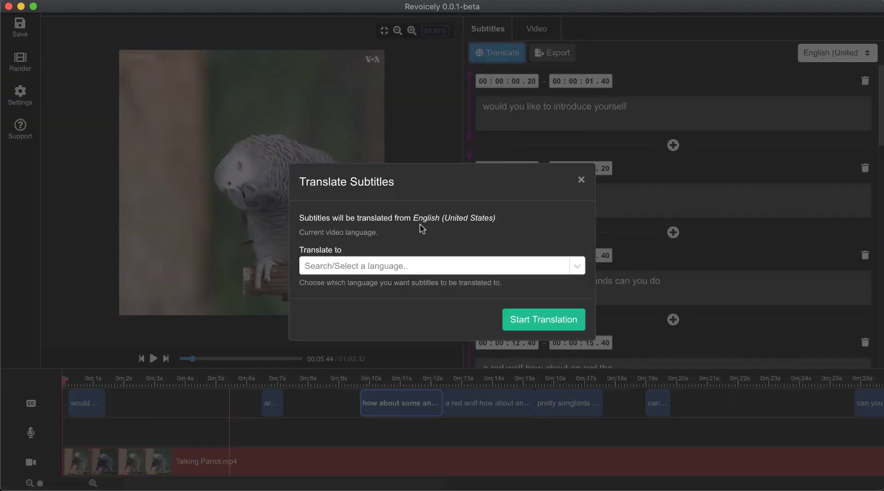
{"action": "left_click", "coordinate": [413, 266]}
{"action": "type", "text": "fre"}
{"action": "left_click", "coordinate": [381, 291]}
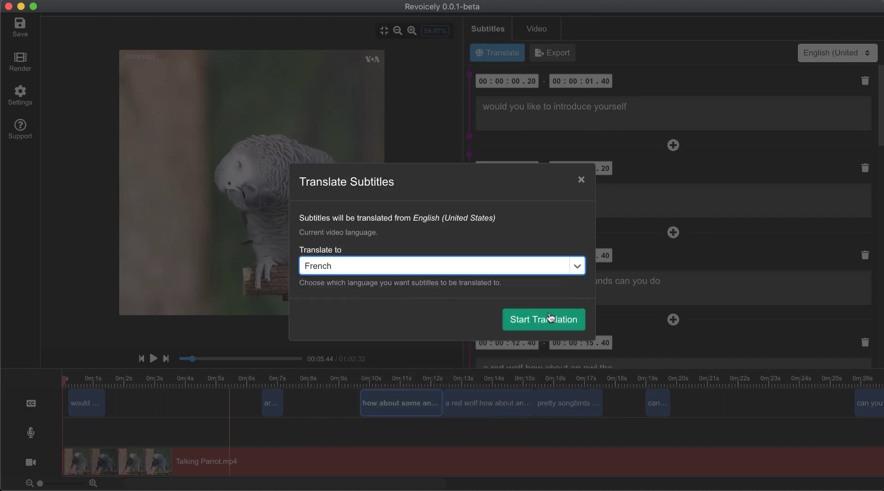
{"action": "left_click", "coordinate": [531, 324]}
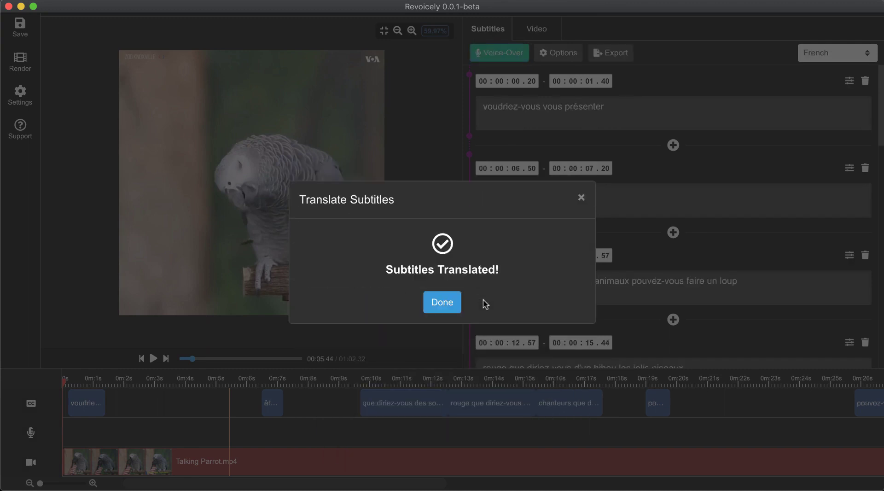
{"action": "left_click", "coordinate": [452, 308]}
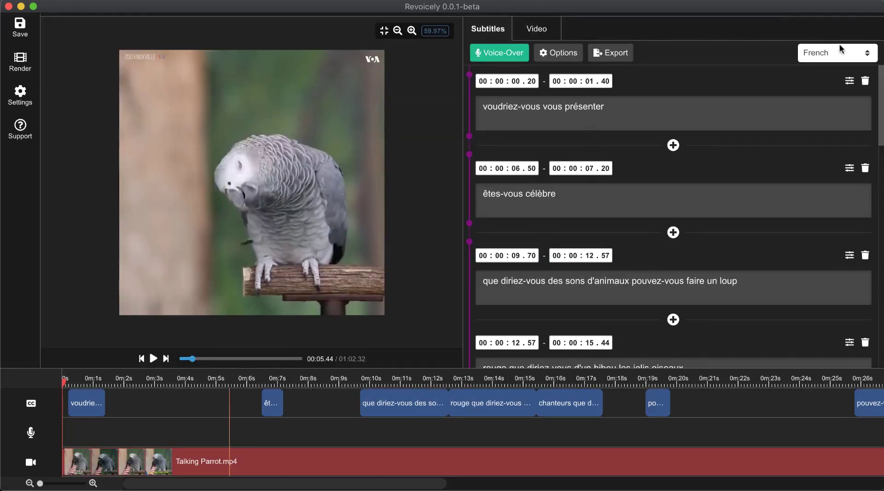
Keep French as the displayed subtitle language and move playback to about 10 seconds
{"action": "left_click", "coordinate": [841, 51]}
{"action": "left_click", "coordinate": [799, 52]}
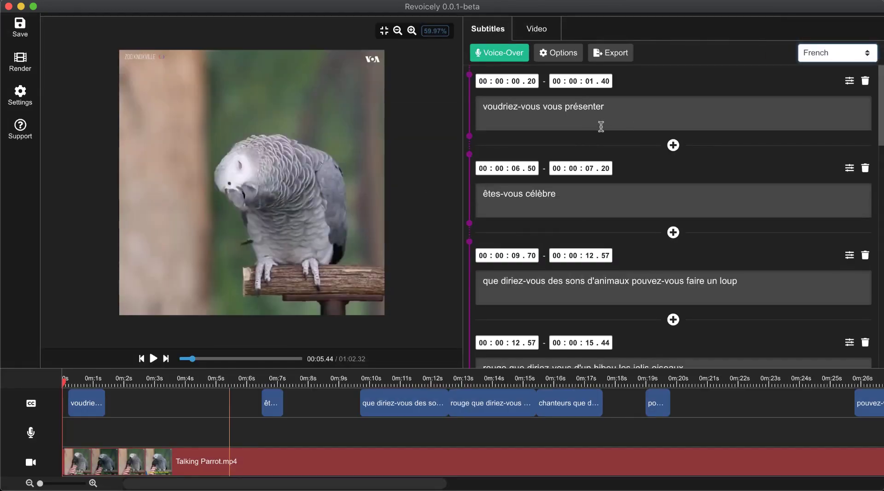
{"action": "left_click", "coordinate": [560, 145]}
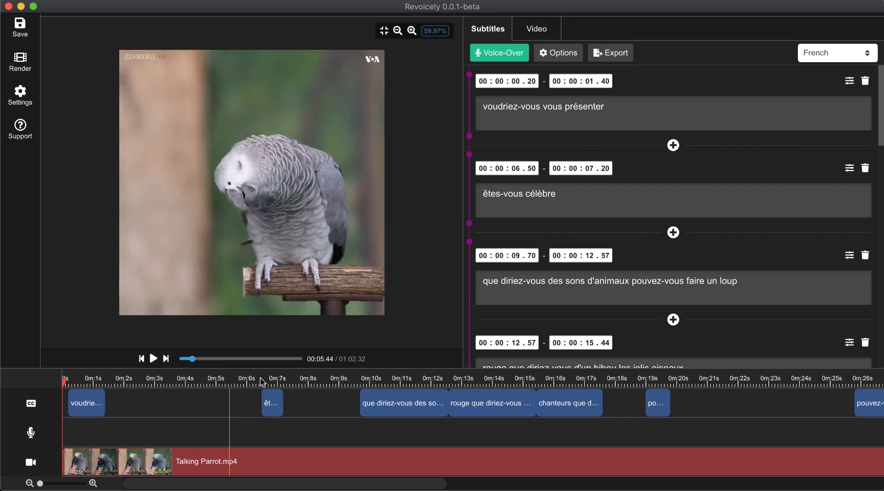
{"action": "left_click_drag", "start_coordinate": [264, 383], "coordinate": [378, 383]}
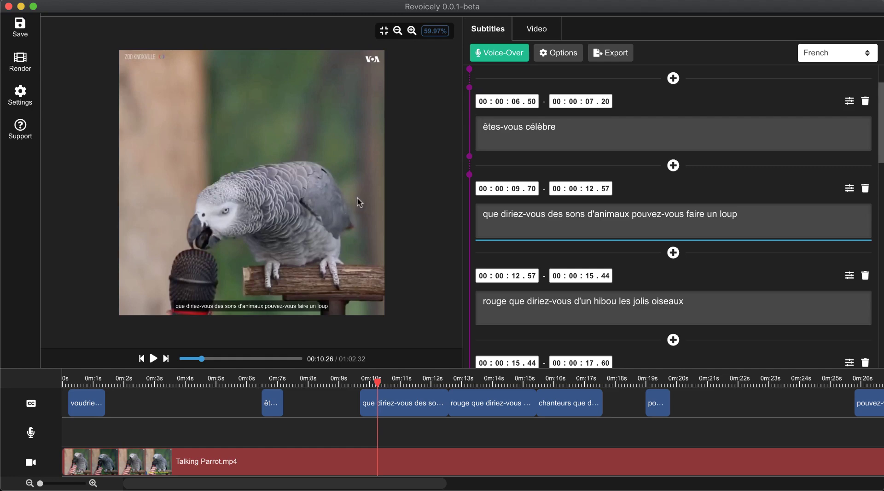
Switch the French voice-over technology to WaveNet
{"action": "left_click", "coordinate": [557, 61]}
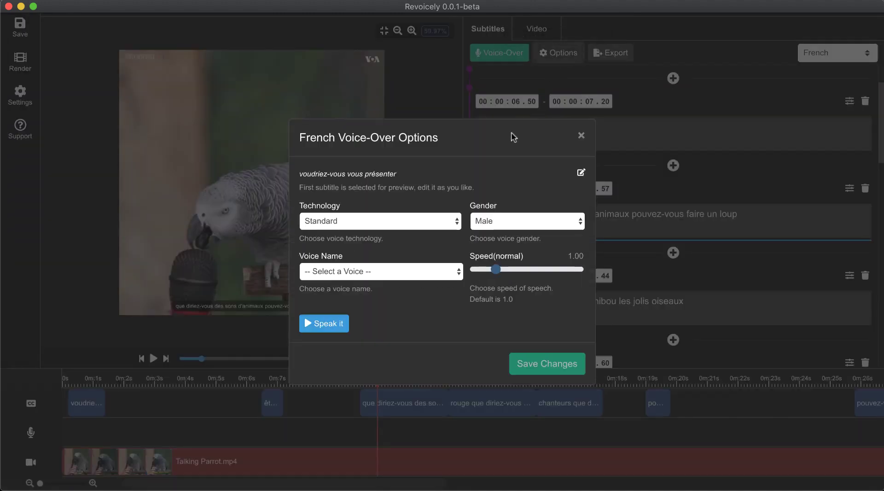
{"action": "left_click", "coordinate": [401, 226]}
{"action": "left_click", "coordinate": [374, 183]}
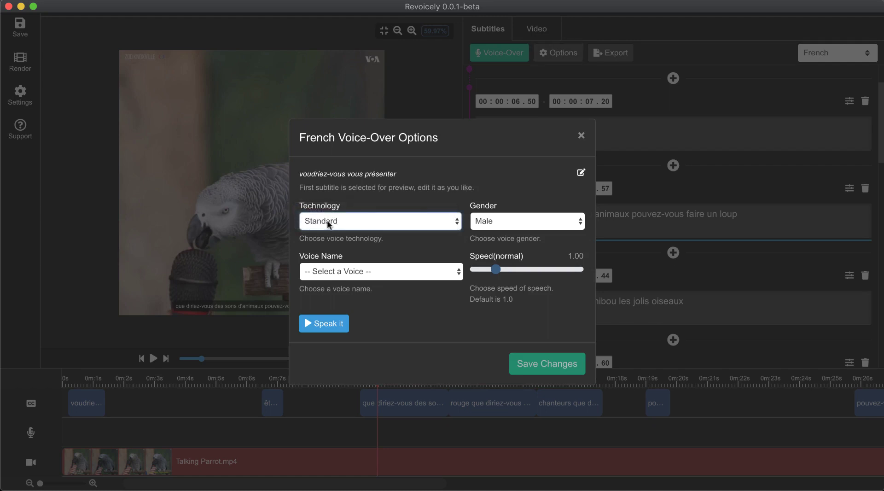
{"action": "left_click", "coordinate": [328, 225]}
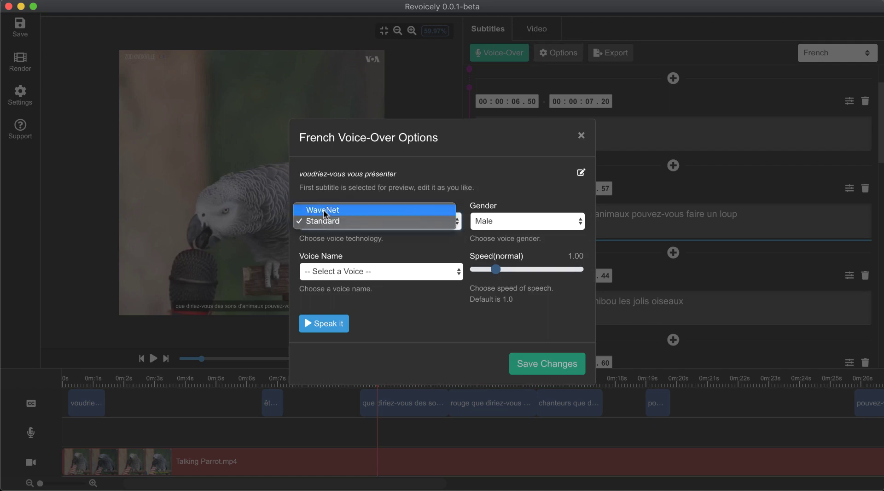
{"action": "left_click", "coordinate": [323, 209]}
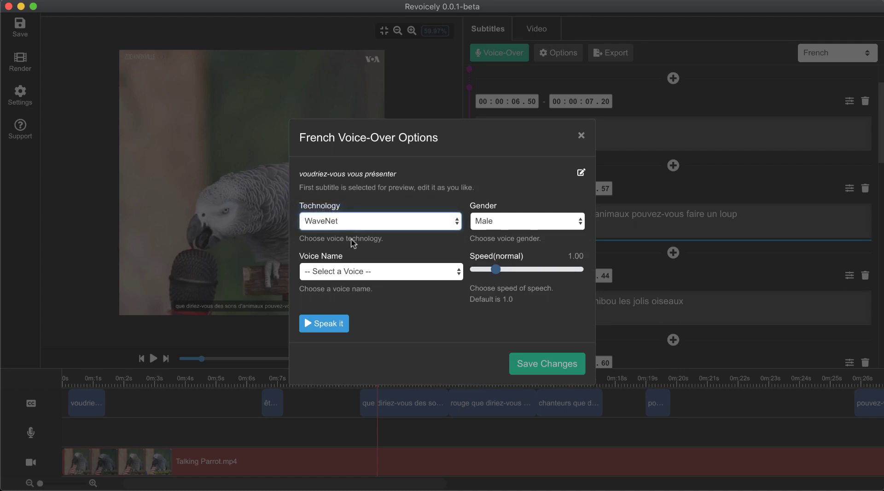
Choose the fr-FR-Wavenet-D voice, preview it at higher volume, and save the settings
{"action": "left_click", "coordinate": [350, 276]}
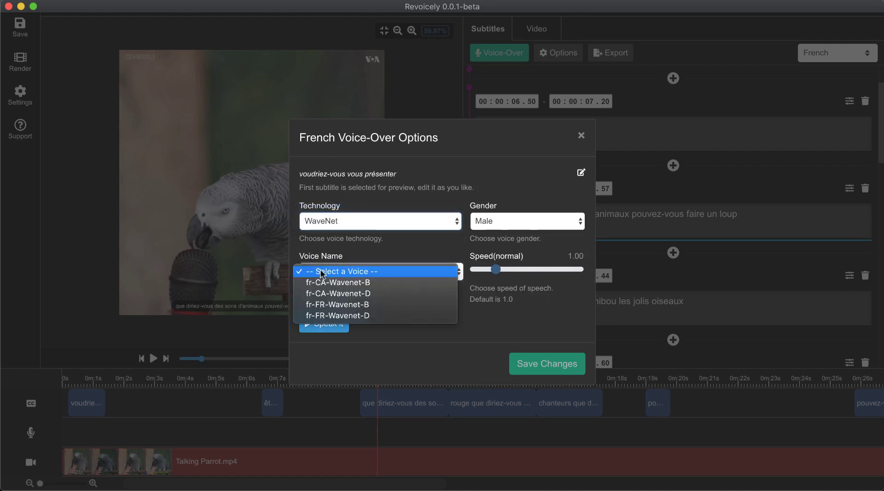
{"action": "left_click", "coordinate": [371, 317]}
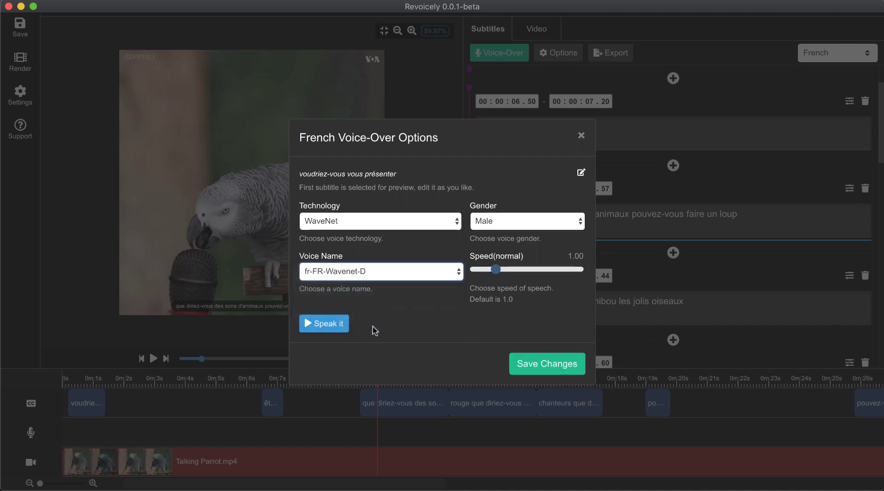
{"action": "key", "text": "XF86AudioRaiseVolume"}
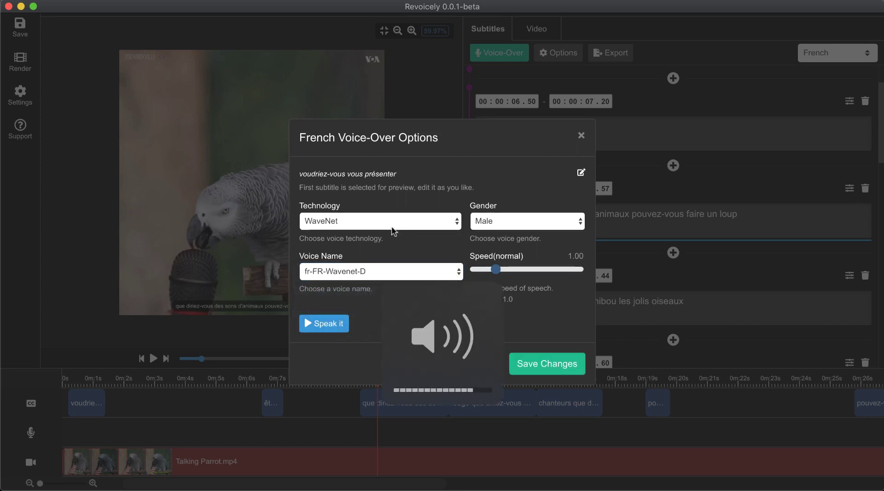
{"action": "left_click", "coordinate": [334, 326]}
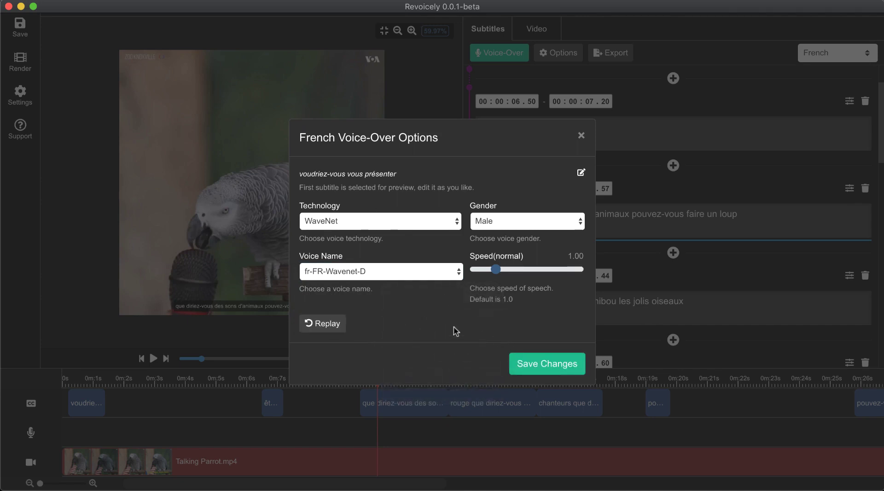
{"action": "left_click", "coordinate": [536, 365]}
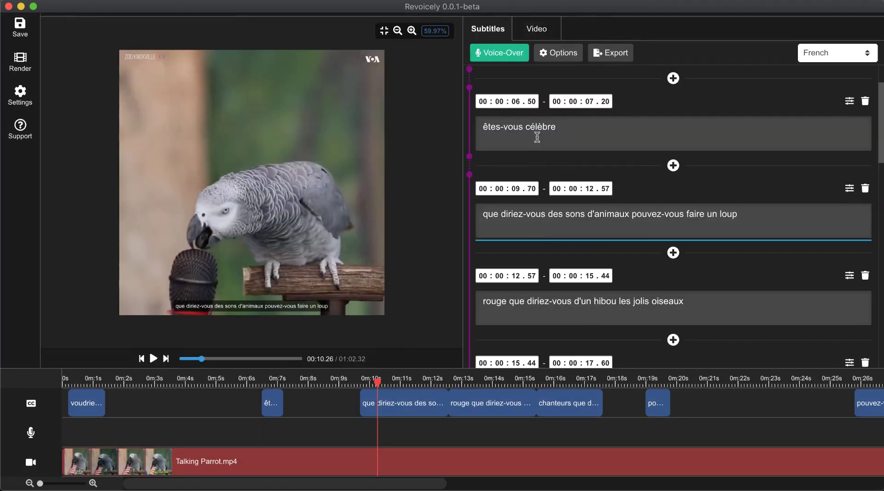
Generate French voice-over clips for every subtitle, then return playback to the start
{"action": "left_click", "coordinate": [496, 55]}
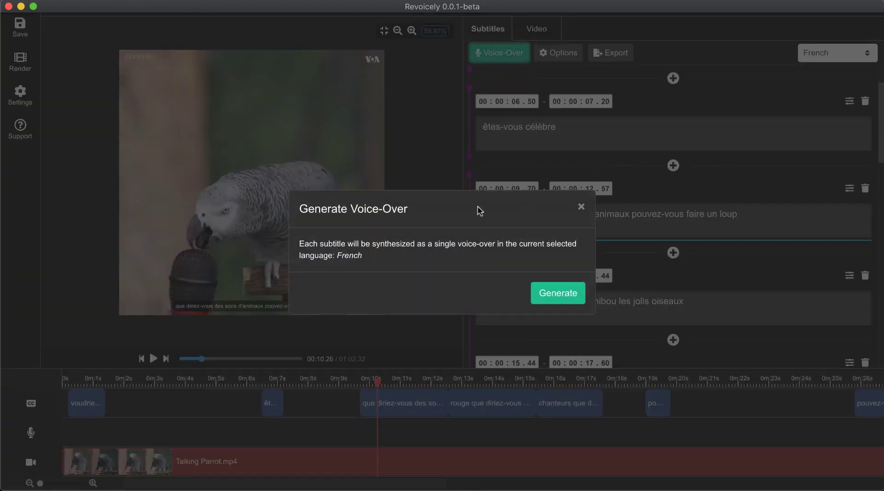
{"action": "left_click", "coordinate": [560, 296]}
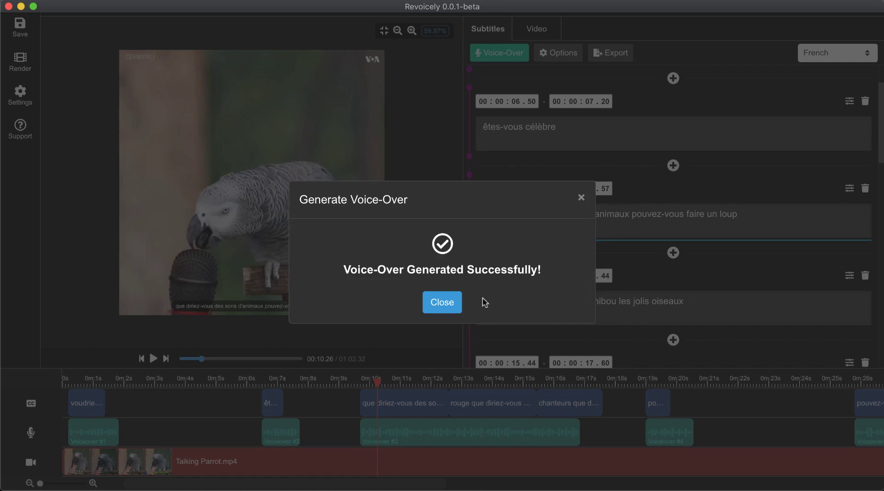
{"action": "left_click", "coordinate": [447, 307]}
{"action": "left_click", "coordinate": [66, 381]}
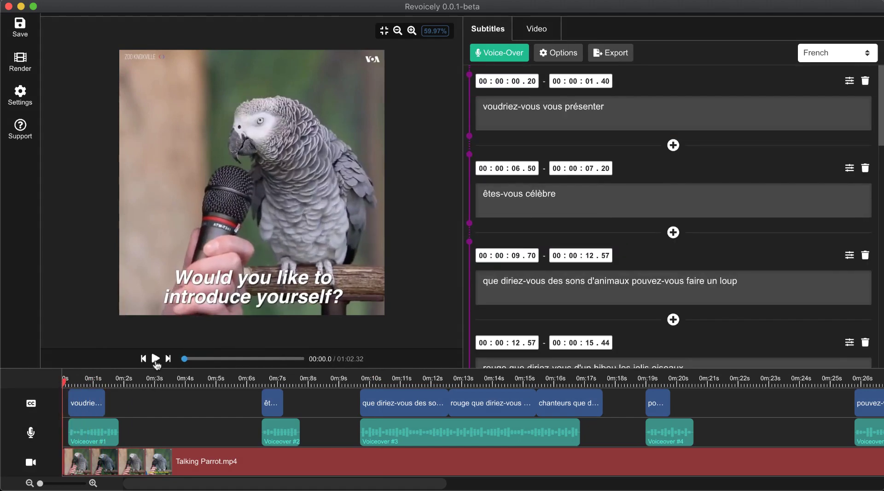
Preview the voiced video, rewind it to the start, and show the Video Sound settings
{"action": "left_click", "coordinate": [156, 359]}
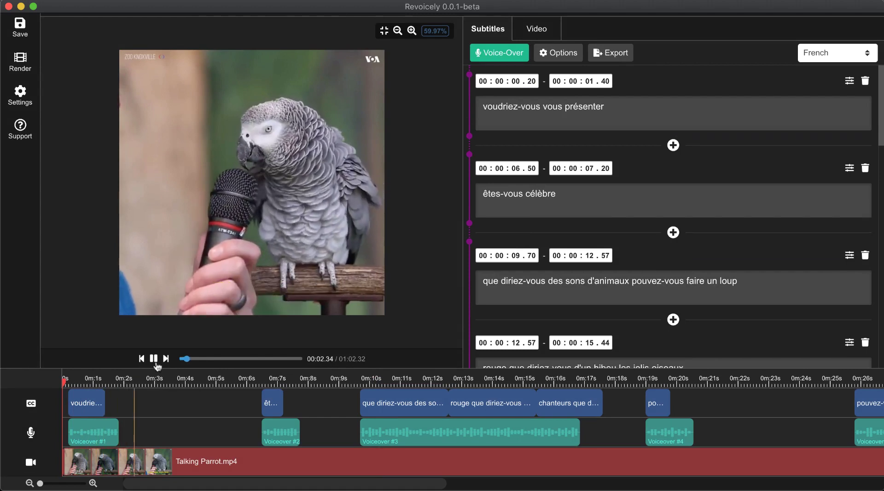
{"action": "key", "text": "space"}
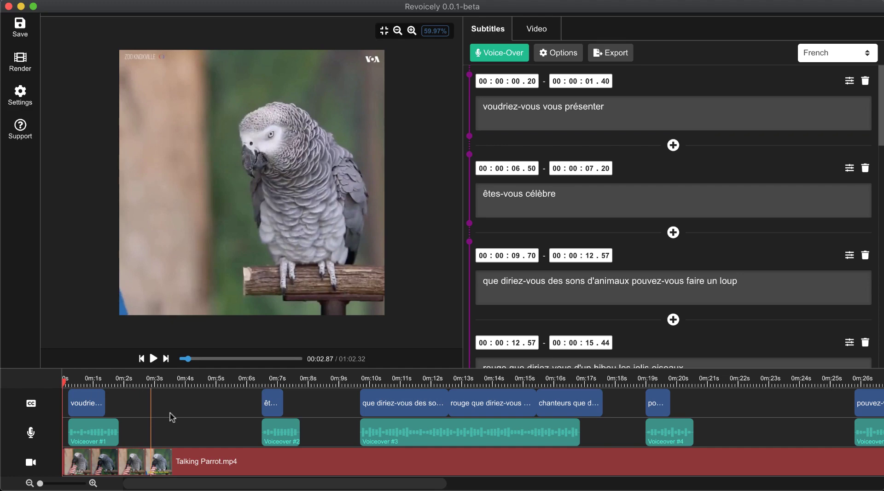
{"action": "key", "text": "Home"}
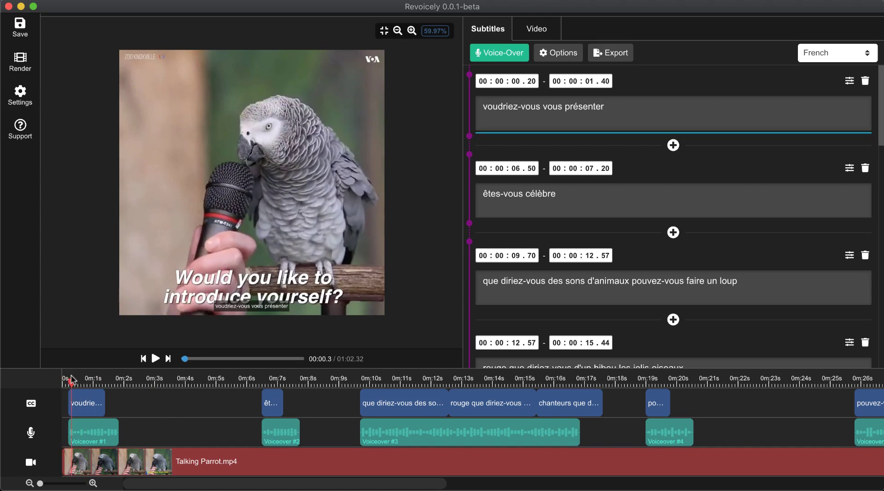
{"action": "left_click", "coordinate": [202, 461]}
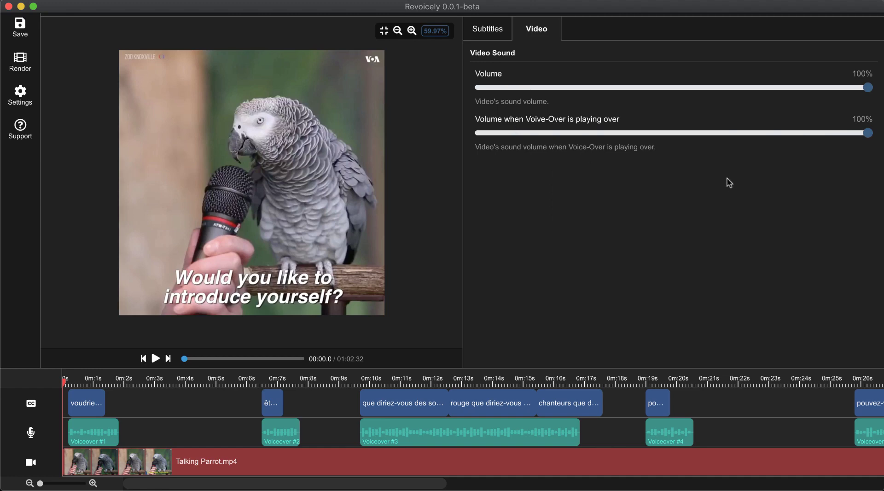
Lower the volume under voice-over to 10%, check it in playback, and rewind to 0
{"action": "left_click_drag", "start_coordinate": [869, 134], "coordinate": [522, 140]}
{"action": "left_click", "coordinate": [156, 359]}
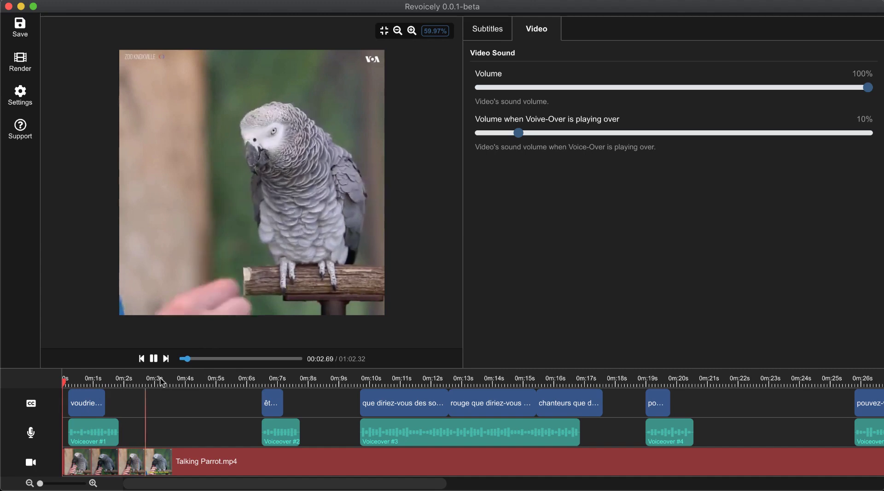
{"action": "left_click", "coordinate": [154, 359]}
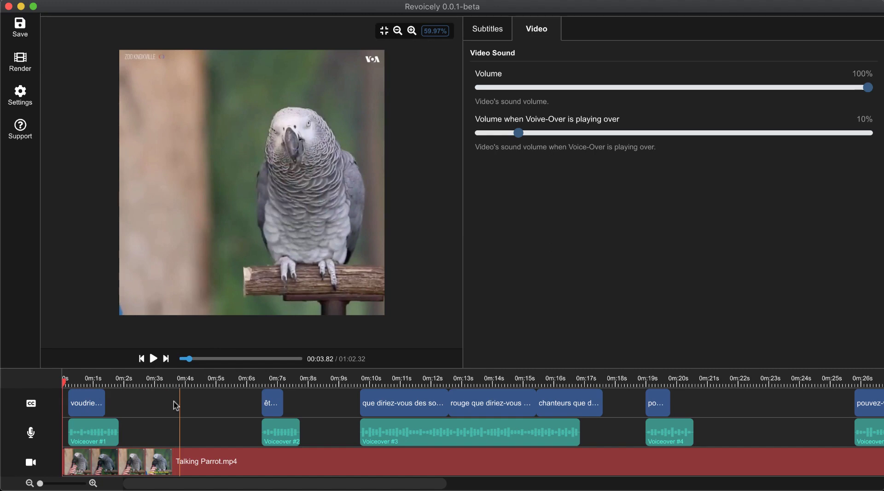
{"action": "left_click", "coordinate": [166, 358]}
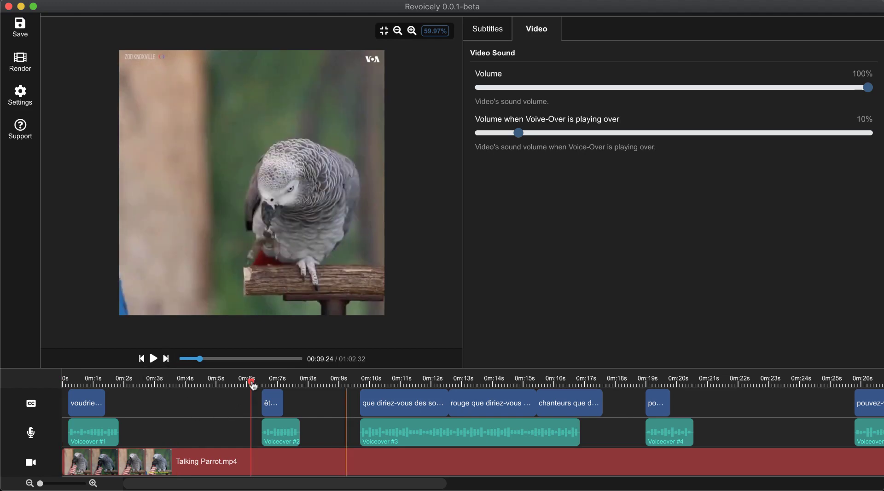
{"action": "left_click_drag", "start_coordinate": [251, 383], "coordinate": [64, 384]}
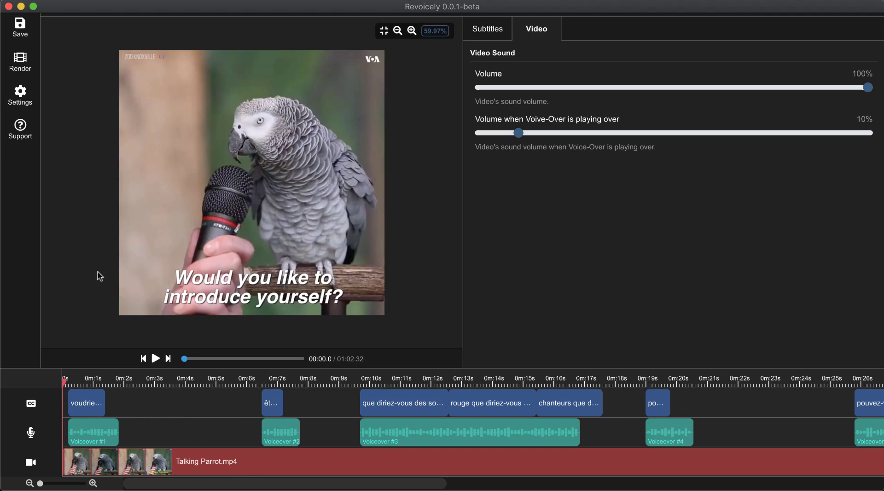
Switch the subtitle list back to the English subtitles as the source
{"action": "left_click", "coordinate": [488, 39]}
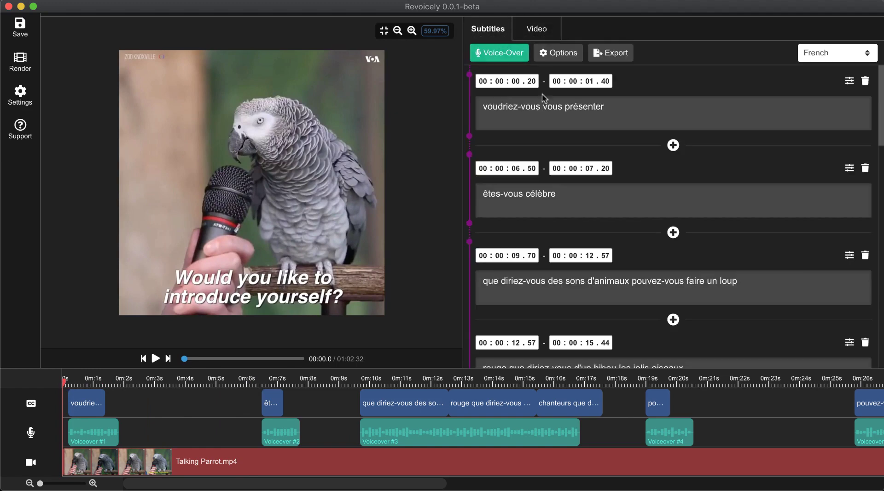
{"action": "left_click", "coordinate": [819, 54]}
{"action": "left_click", "coordinate": [824, 40]}
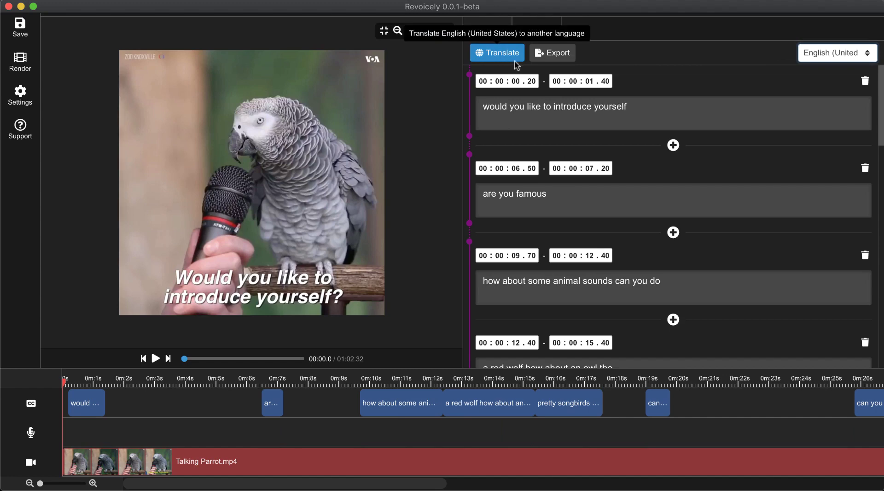
{"action": "left_click", "coordinate": [802, 57]}
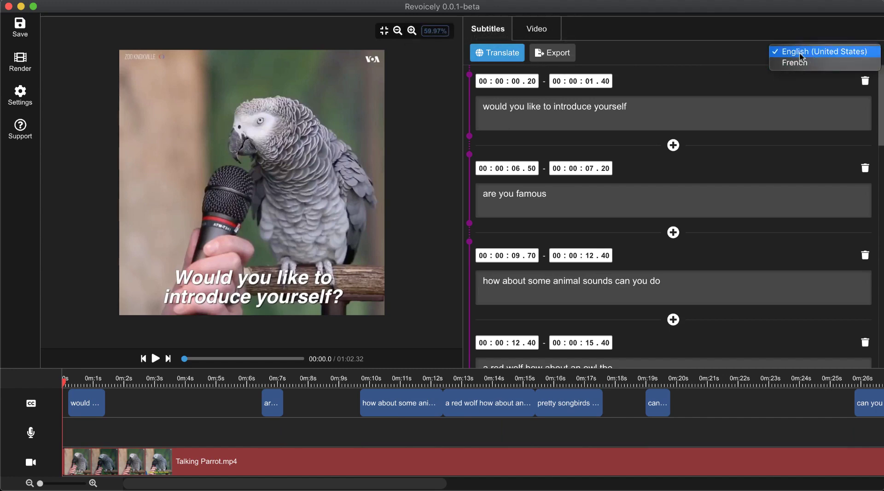
{"action": "left_click", "coordinate": [796, 55]}
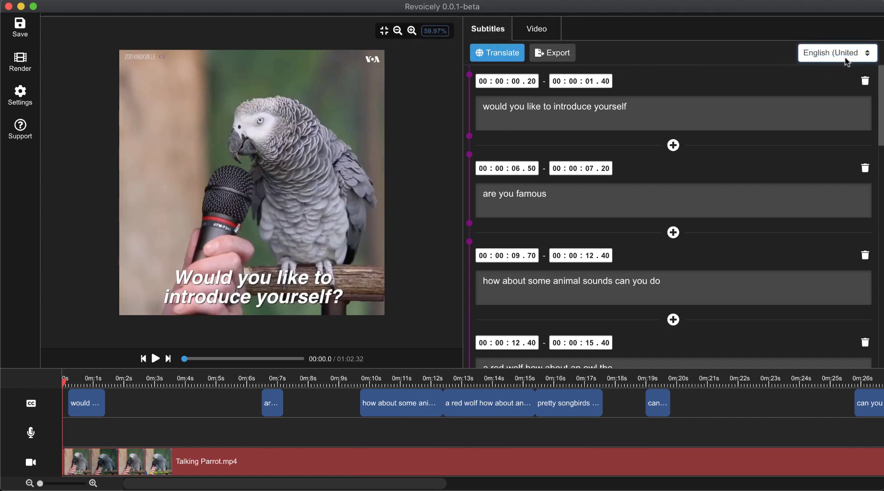
Translate the English subtitles into Italian
{"action": "left_click", "coordinate": [514, 55]}
{"action": "left_click", "coordinate": [426, 265]}
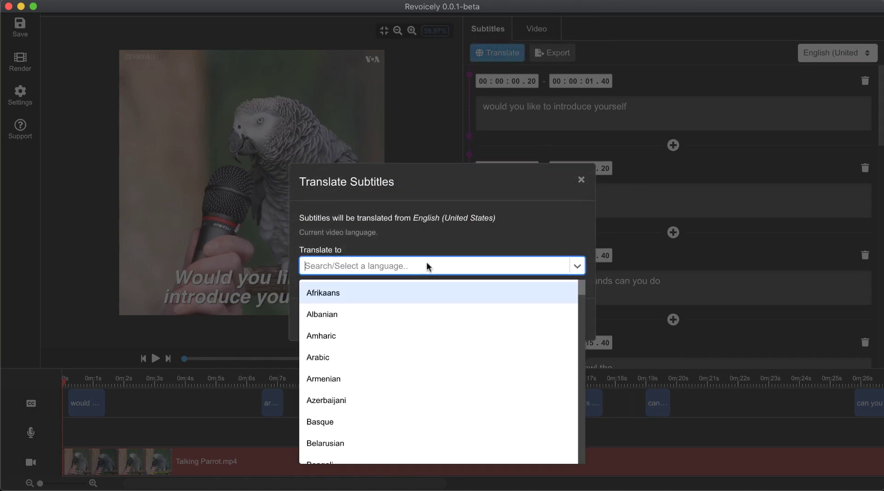
{"action": "type", "text": "italian"}
{"action": "left_click", "coordinate": [432, 290]}
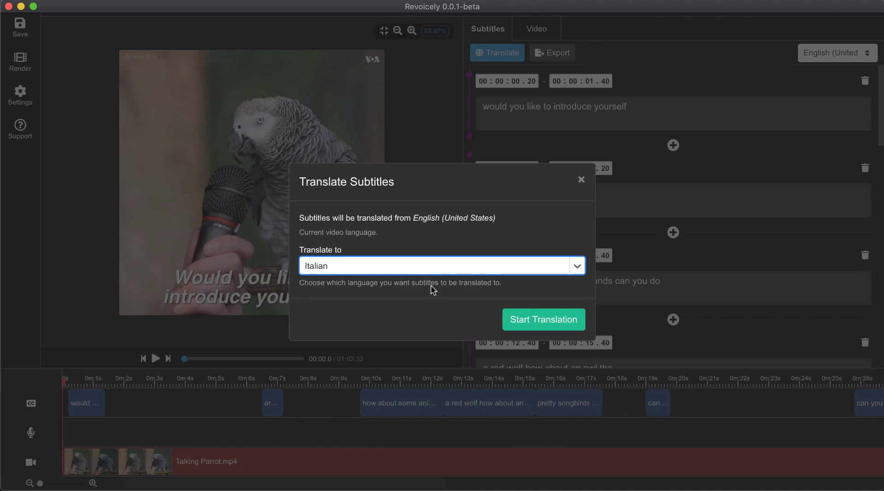
{"action": "left_click", "coordinate": [510, 316]}
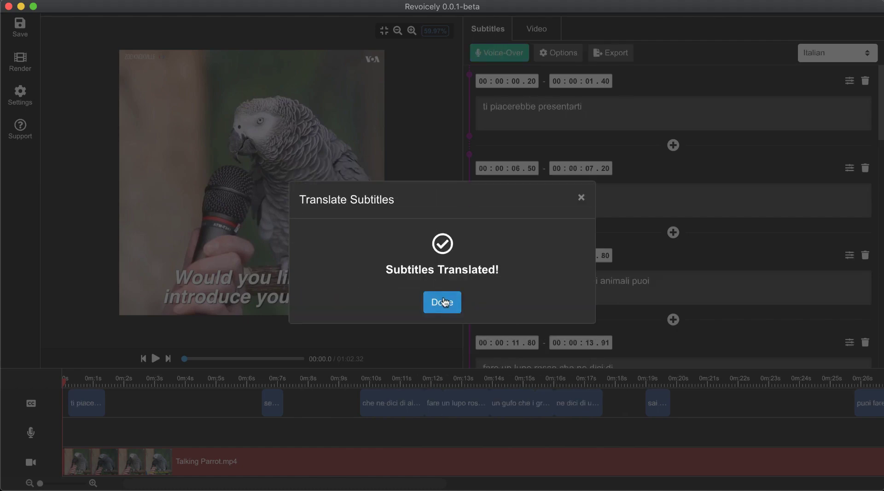
{"action": "left_click", "coordinate": [442, 302]}
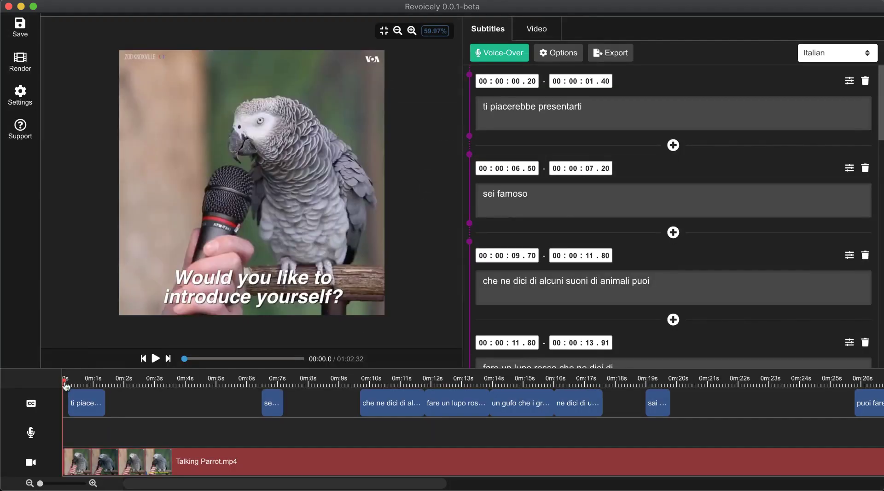
Enlarge the video preview, park playback just under one second, and keep Italian selected
{"action": "left_click_drag", "start_coordinate": [65, 382], "coordinate": [79, 383]}
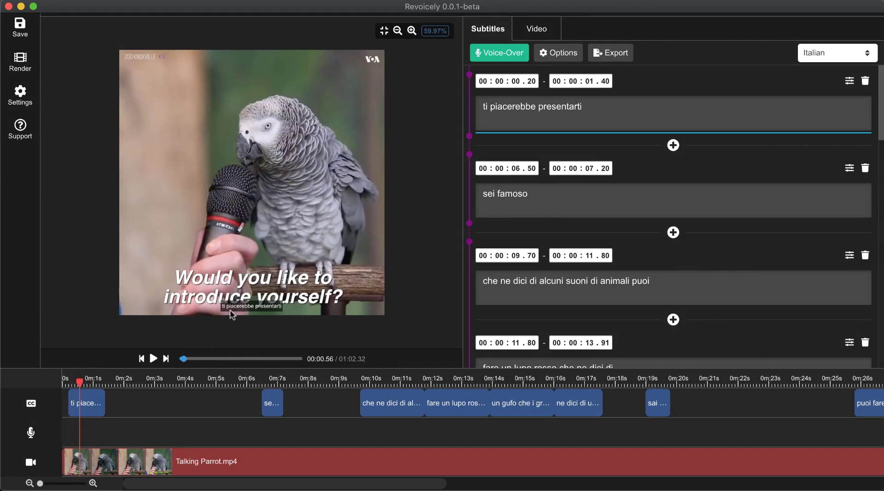
{"action": "left_click", "coordinate": [412, 30]}
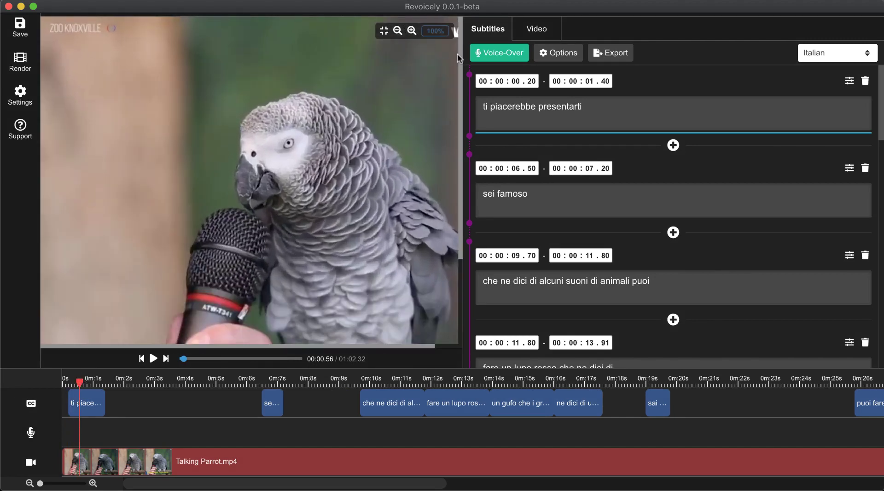
{"action": "left_click_drag", "start_coordinate": [418, 346], "coordinate": [443, 346]}
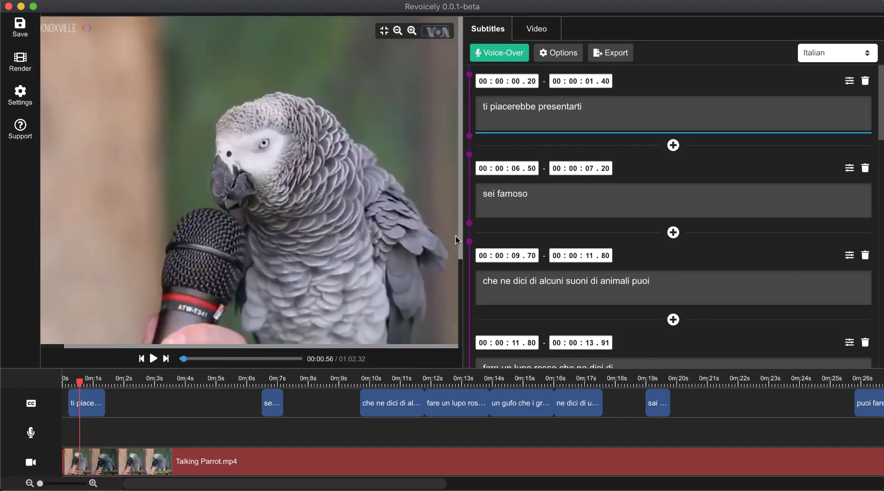
{"action": "left_click_drag", "start_coordinate": [458, 240], "coordinate": [449, 330]}
{"action": "left_click", "coordinate": [90, 381]}
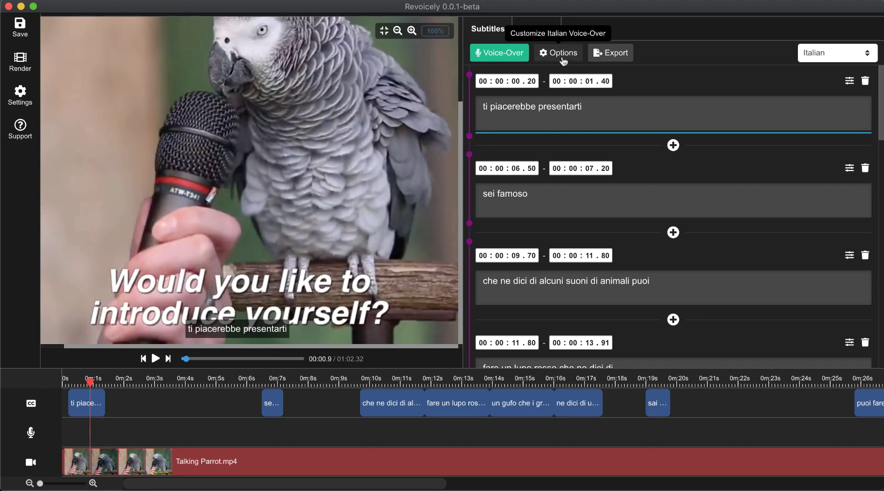
{"action": "left_click", "coordinate": [830, 54]}
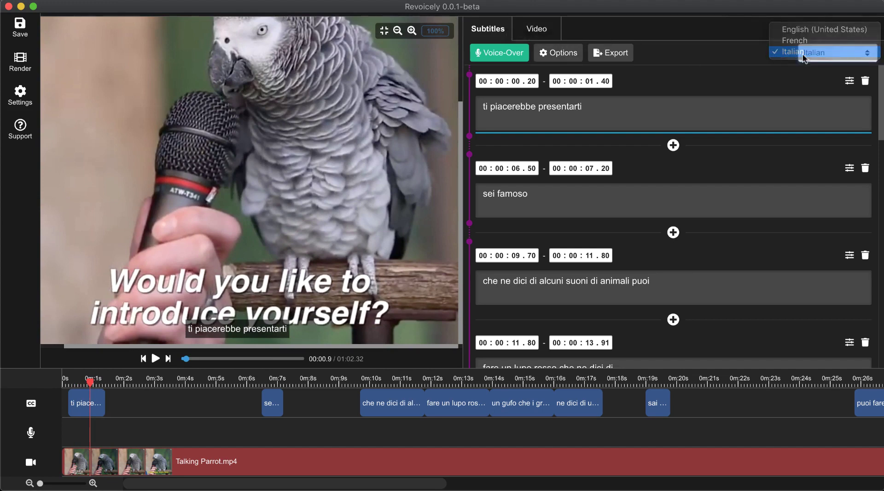
{"action": "left_click", "coordinate": [803, 55]}
Set the Italian voice-over to WaveNet technology with voice it-IT-Wavenet-D, preview it, and save
{"action": "left_click", "coordinate": [561, 53]}
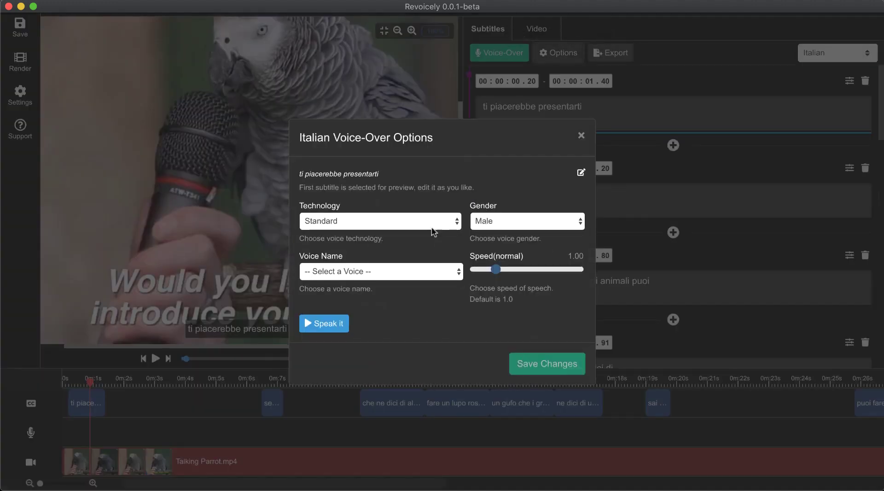
{"action": "left_click", "coordinate": [414, 221]}
{"action": "left_click", "coordinate": [415, 211]}
{"action": "left_click", "coordinate": [432, 272]}
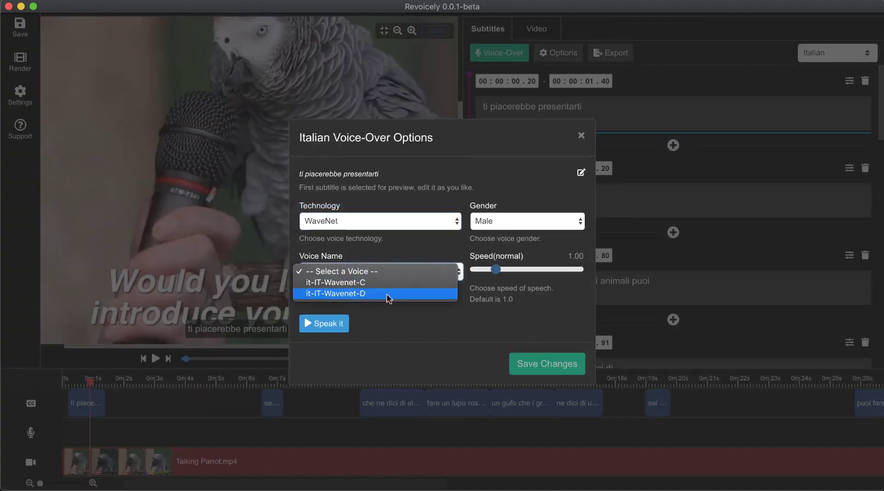
{"action": "left_click", "coordinate": [362, 293]}
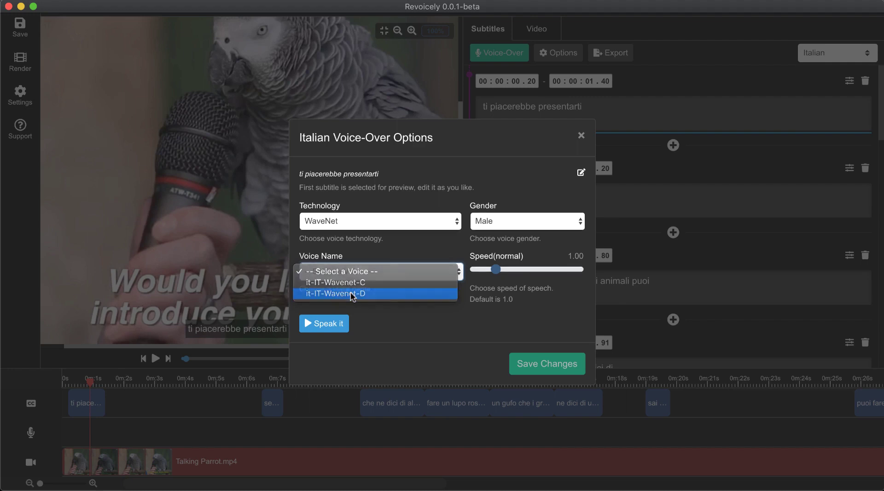
{"action": "left_click", "coordinate": [335, 326]}
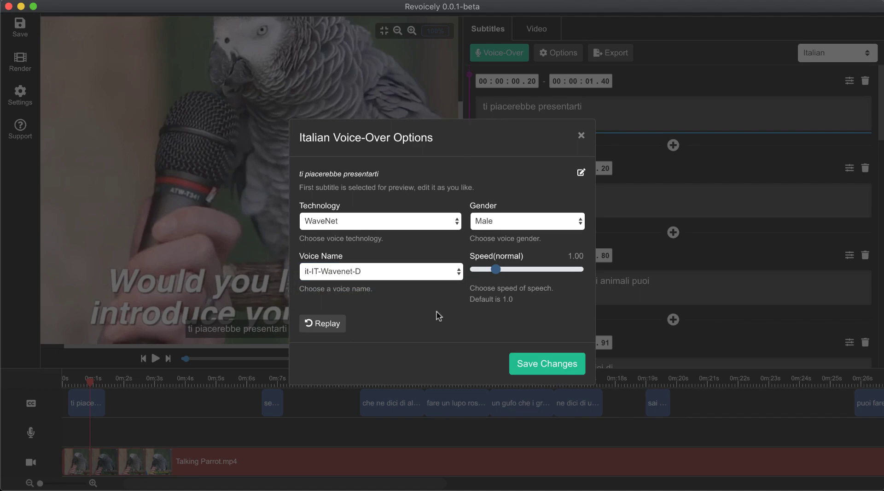
{"action": "left_click", "coordinate": [541, 362]}
Generate Italian voice-over clips for every subtitle, then return playback to the start
{"action": "left_click", "coordinate": [504, 66]}
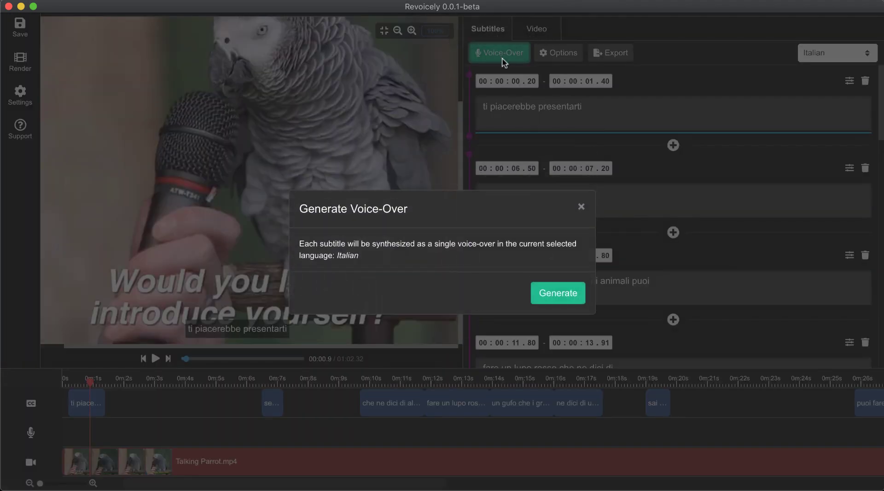
{"action": "left_click", "coordinate": [559, 293]}
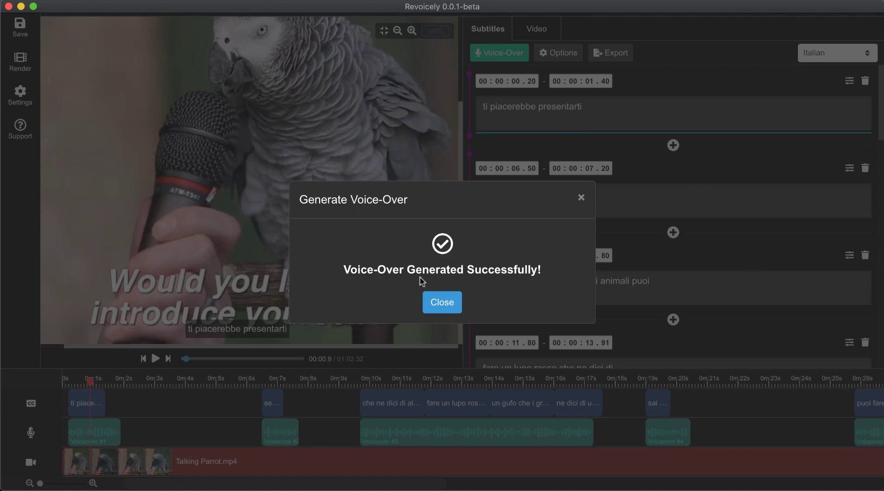
{"action": "left_click", "coordinate": [445, 303]}
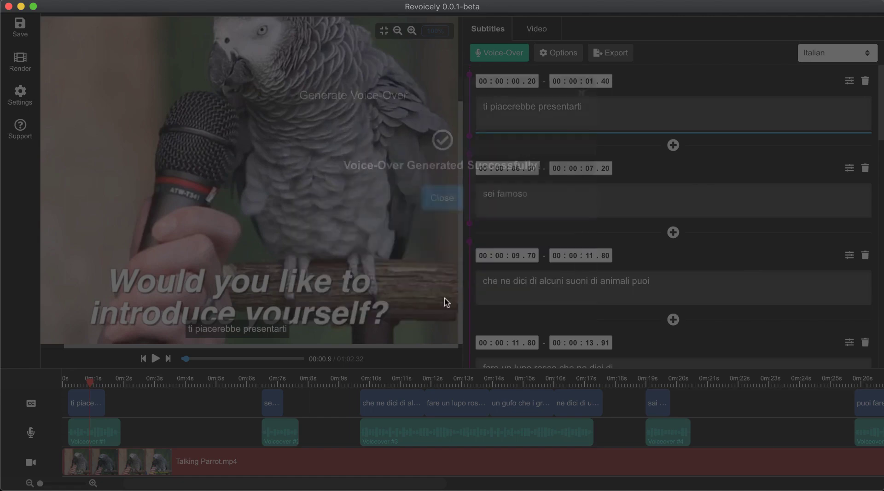
{"action": "left_click", "coordinate": [61, 382]}
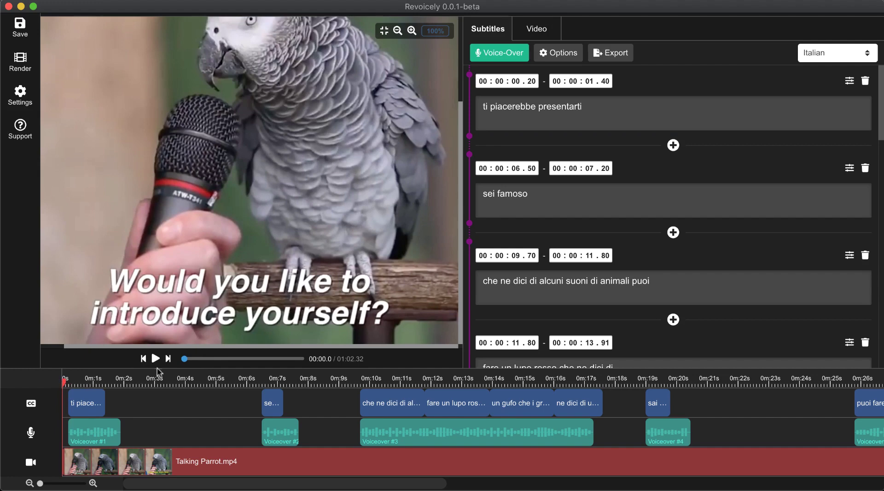
Preview the dubbed video up to about 00:19.15, then bring up the render settings
{"action": "left_click", "coordinate": [156, 360]}
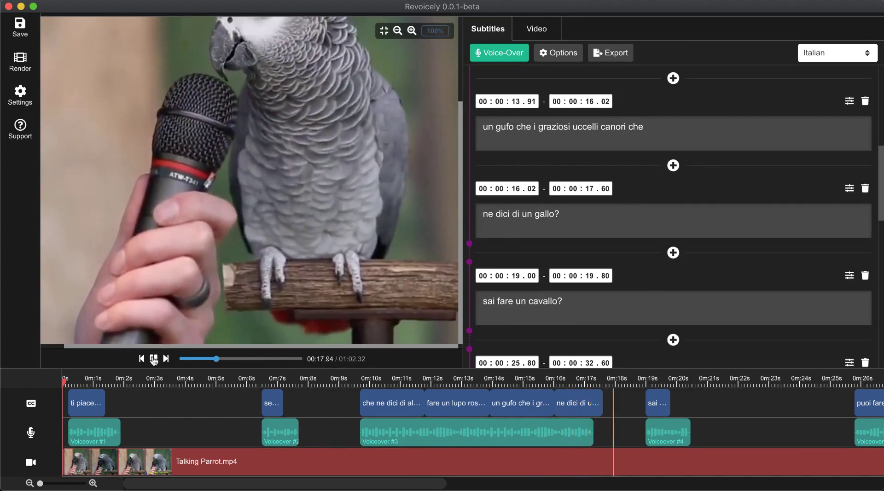
{"action": "left_click", "coordinate": [185, 104]}
{"action": "scroll", "coordinate": [186, 104], "scroll_direction": "down", "scroll_amount": 3}
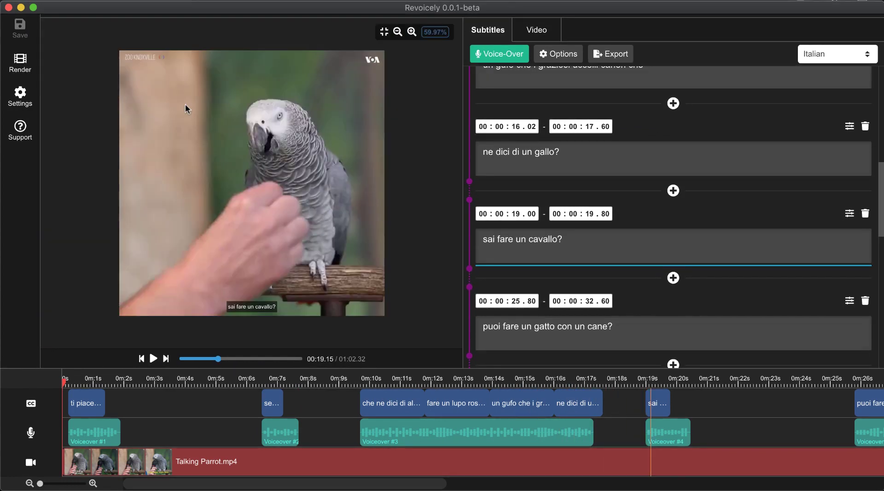
{"action": "left_click", "coordinate": [20, 69]}
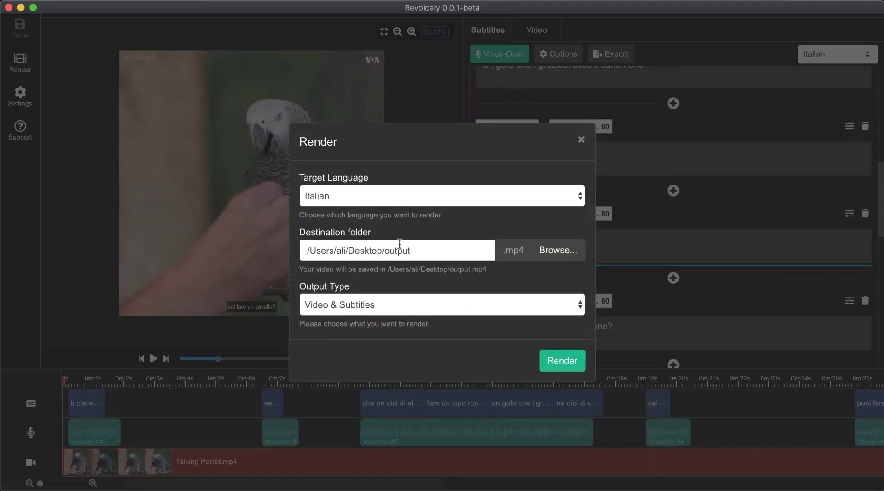
Render the Italian dub as Video only to italian-video.mp4 on the Desktop
{"action": "left_click", "coordinate": [428, 252]}
{"action": "double_click", "coordinate": [404, 251]}
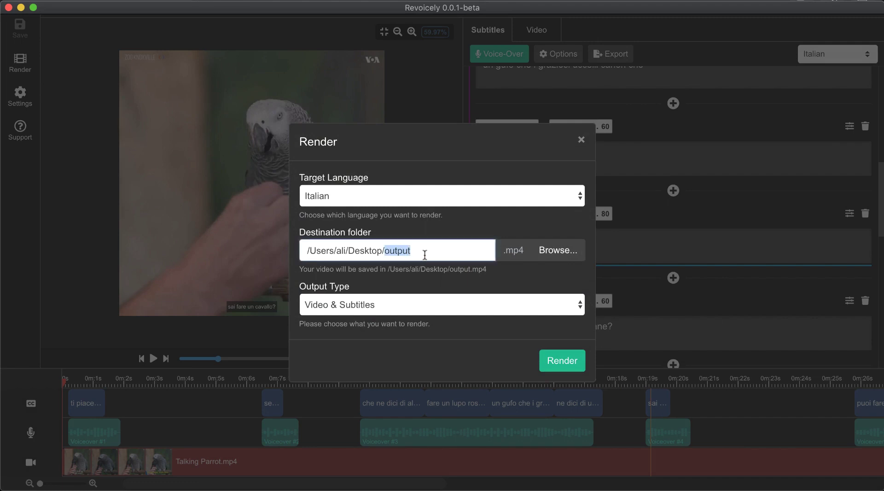
{"action": "type", "text": "it"}
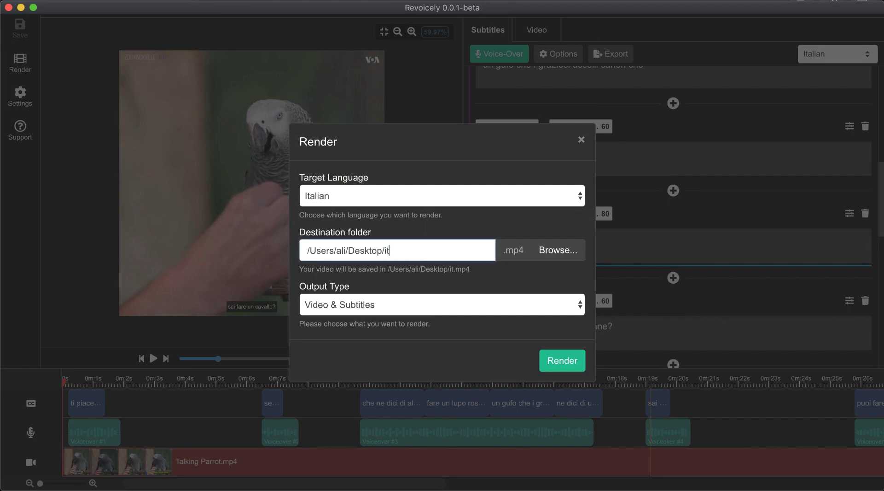
{"action": "type", "text": "alian-video"}
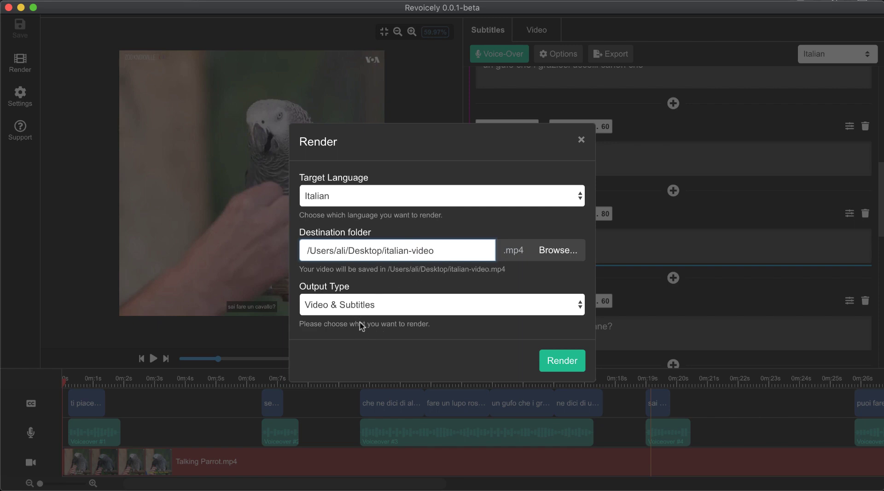
{"action": "left_click", "coordinate": [363, 304]}
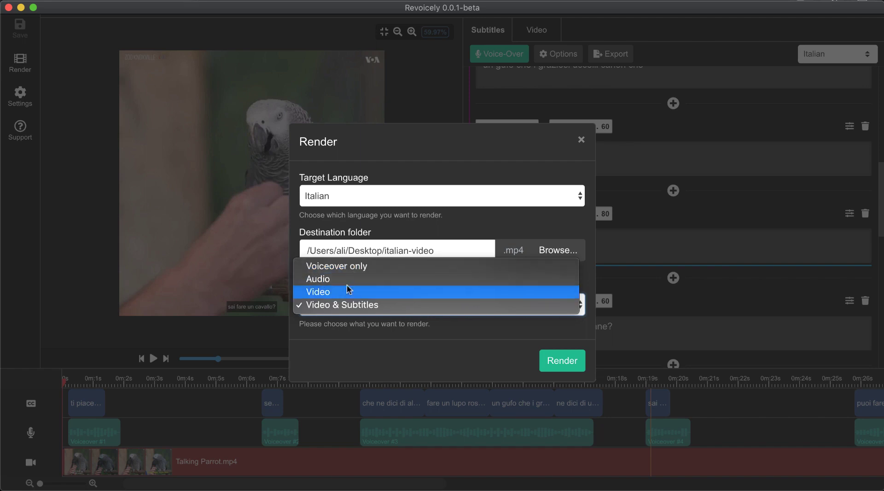
{"action": "left_click", "coordinate": [322, 293]}
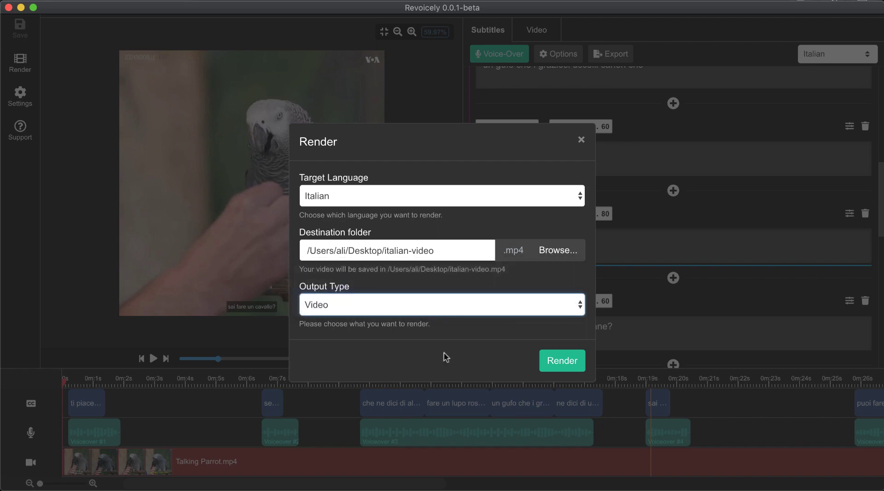
{"action": "left_click", "coordinate": [554, 362]}
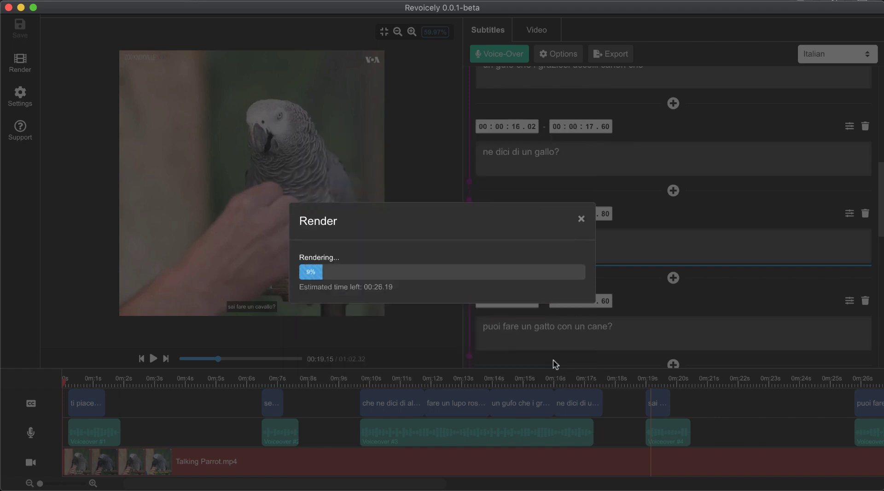
{"action": "left_click", "coordinate": [597, 331]}
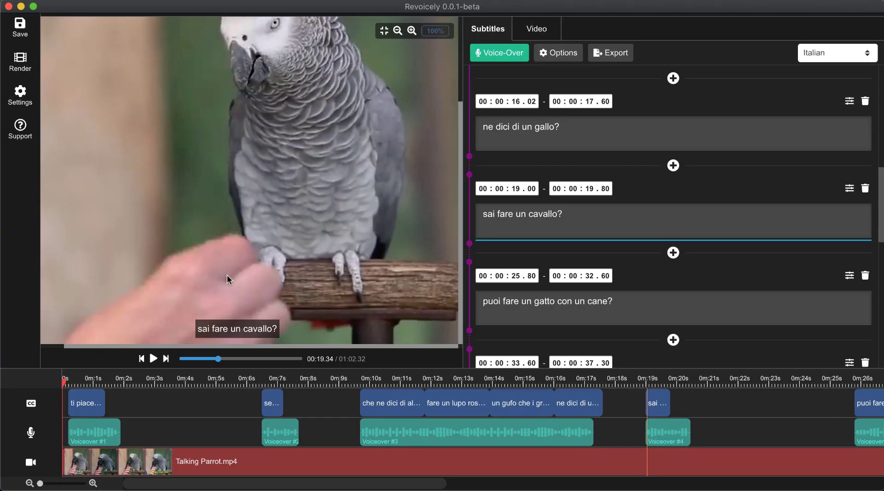